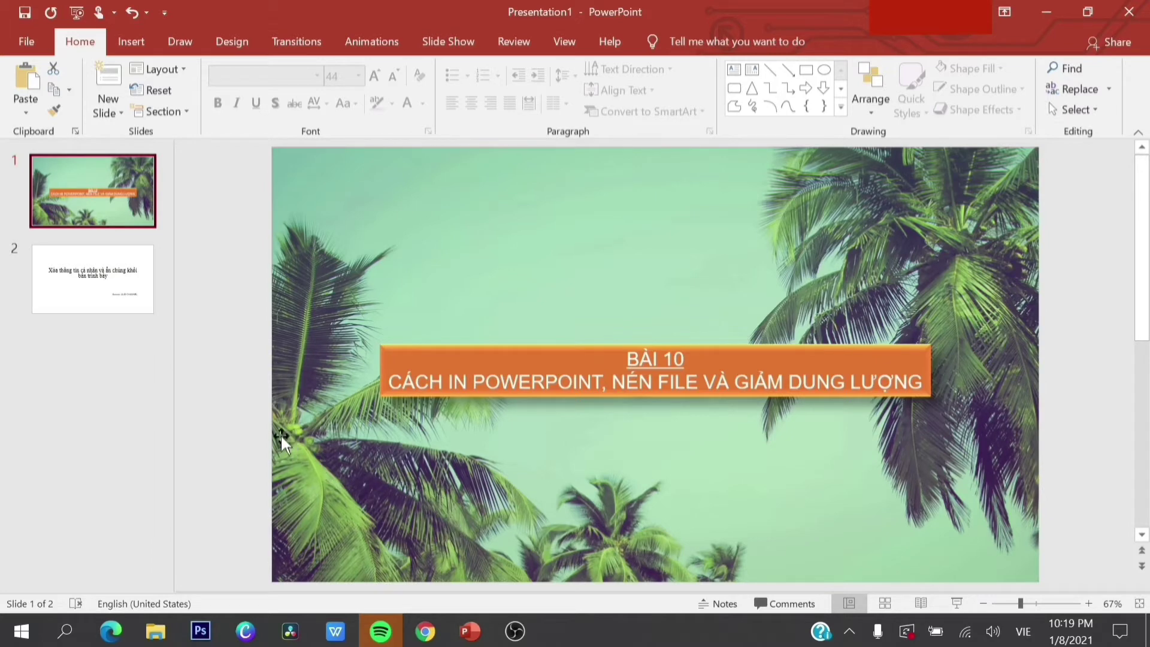
- Choose Foxit Reader PDF Printer on the Print page, then go back to the slides
{"action": "left_click", "coordinate": [33, 41]}
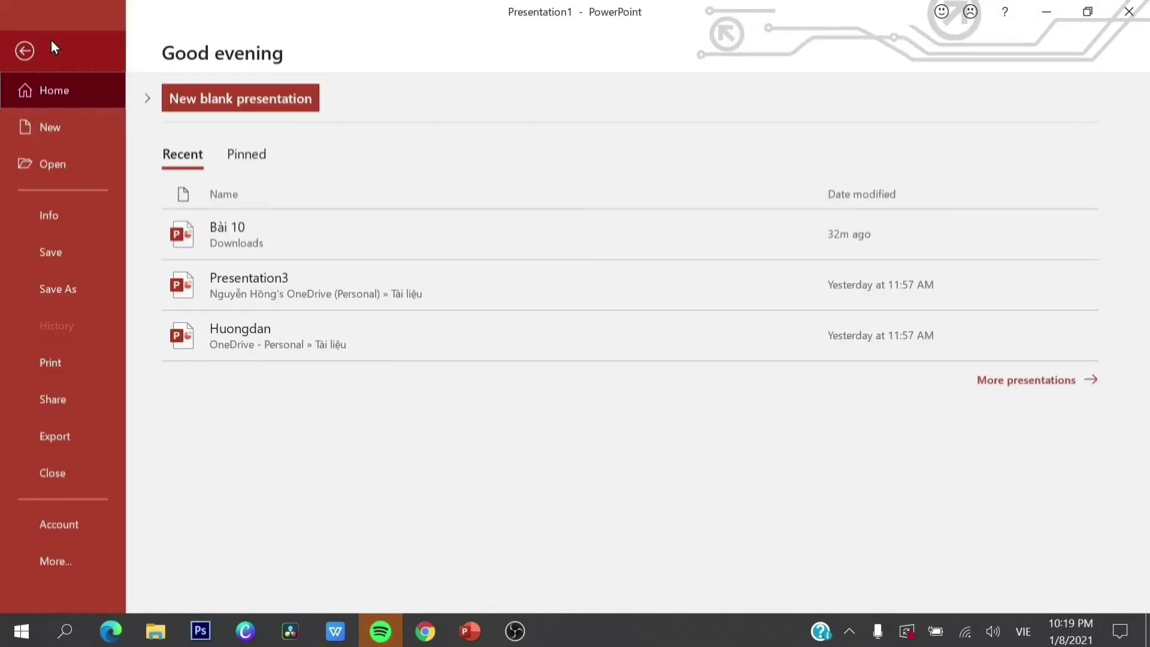
{"action": "left_click", "coordinate": [33, 358]}
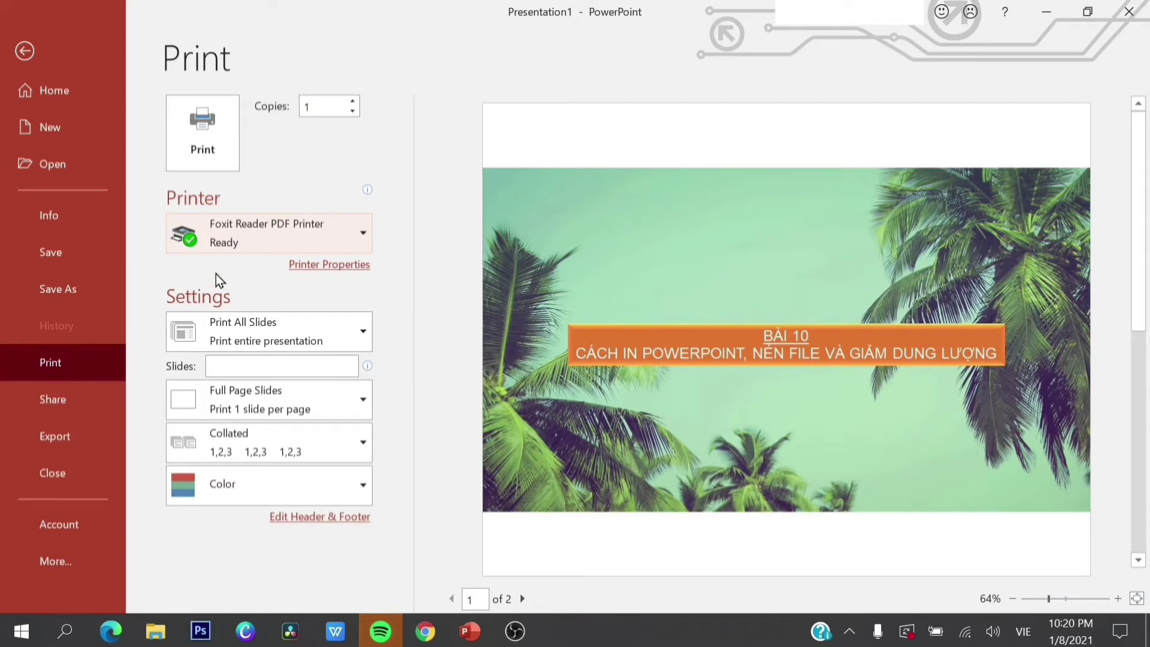
{"action": "left_click", "coordinate": [360, 242]}
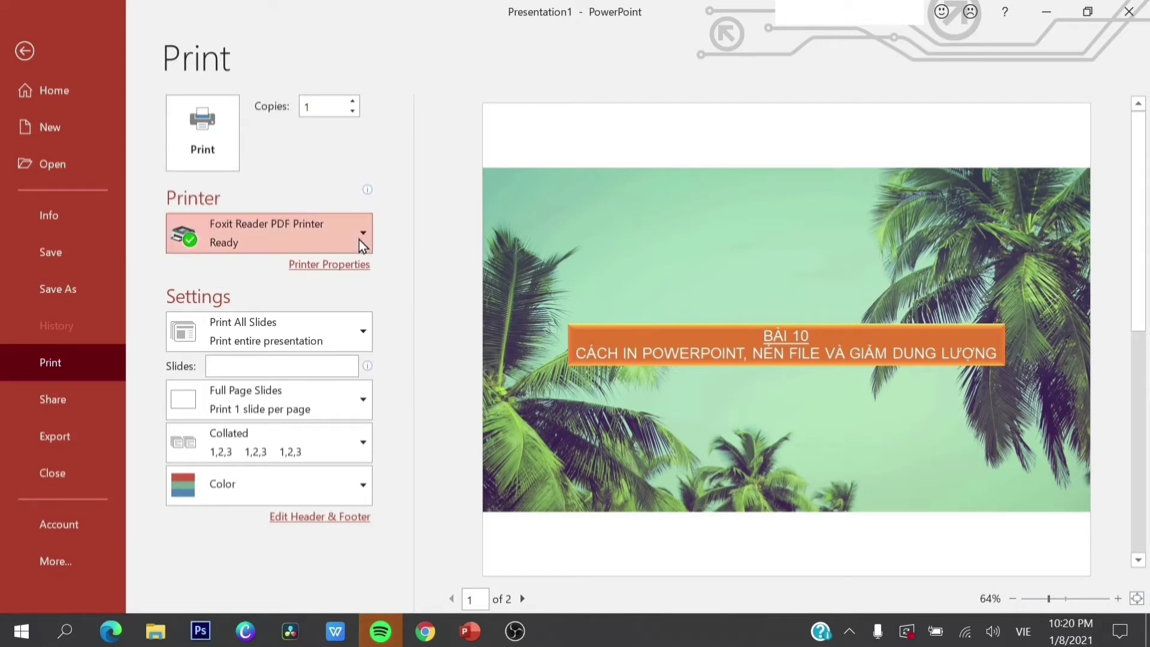
{"action": "left_click", "coordinate": [360, 316]}
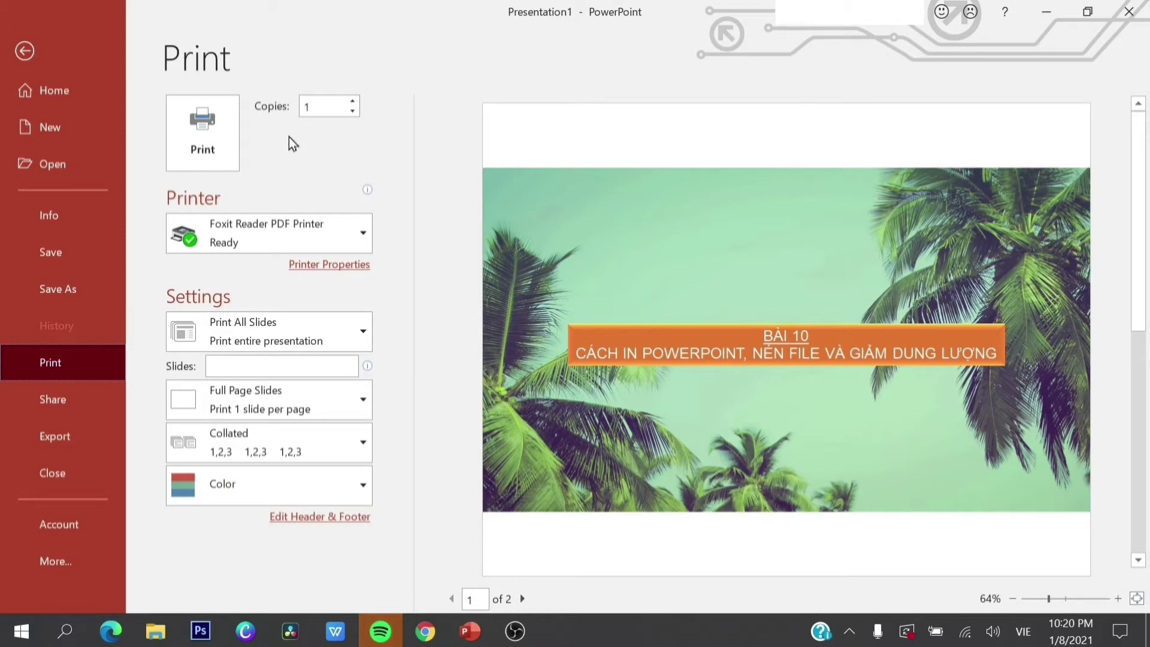
{"action": "left_click", "coordinate": [199, 134]}
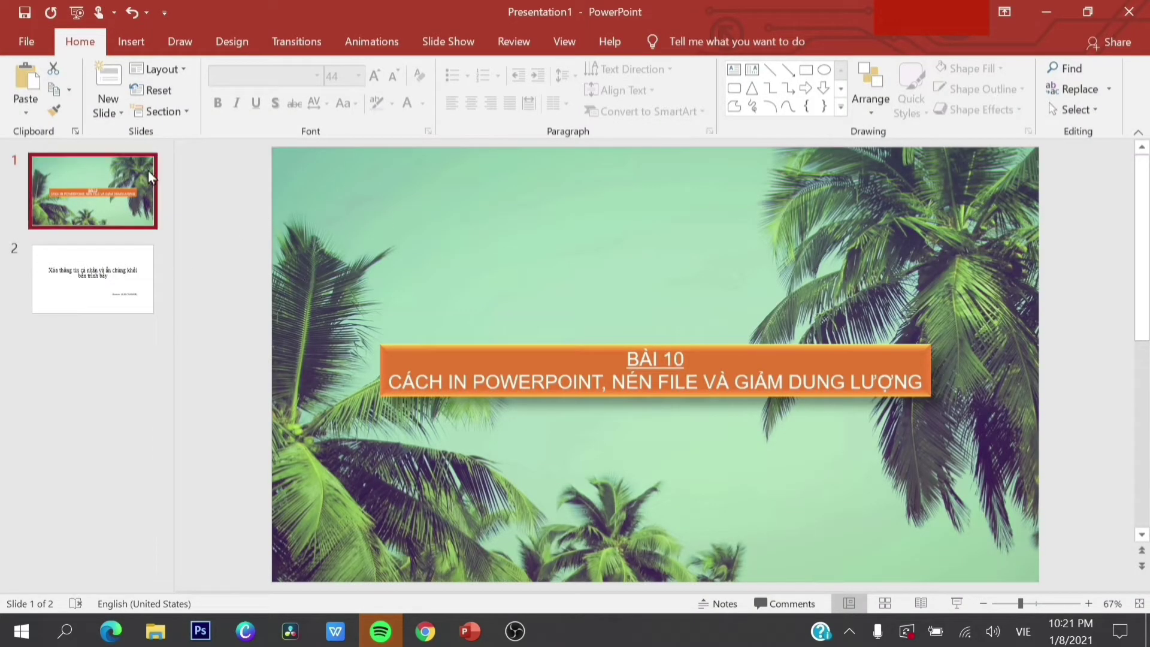
- Start a Save As to Documents, renaming Presentation1 to 'Bài 10'
{"action": "left_click", "coordinate": [40, 47]}
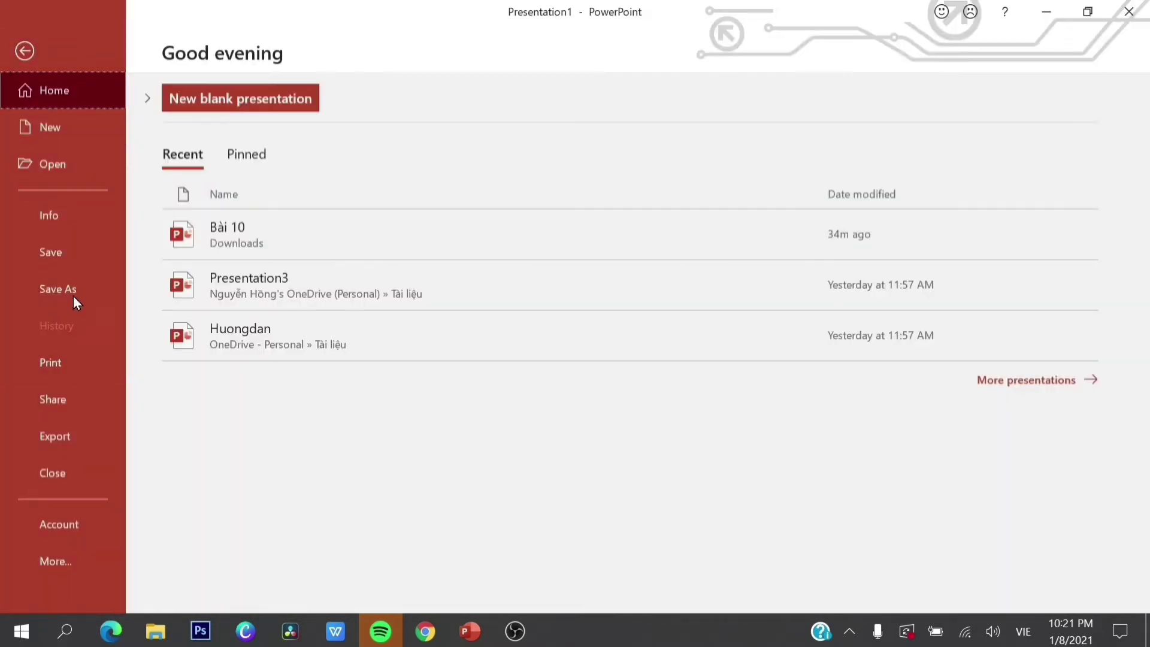
{"action": "left_click", "coordinate": [80, 287]}
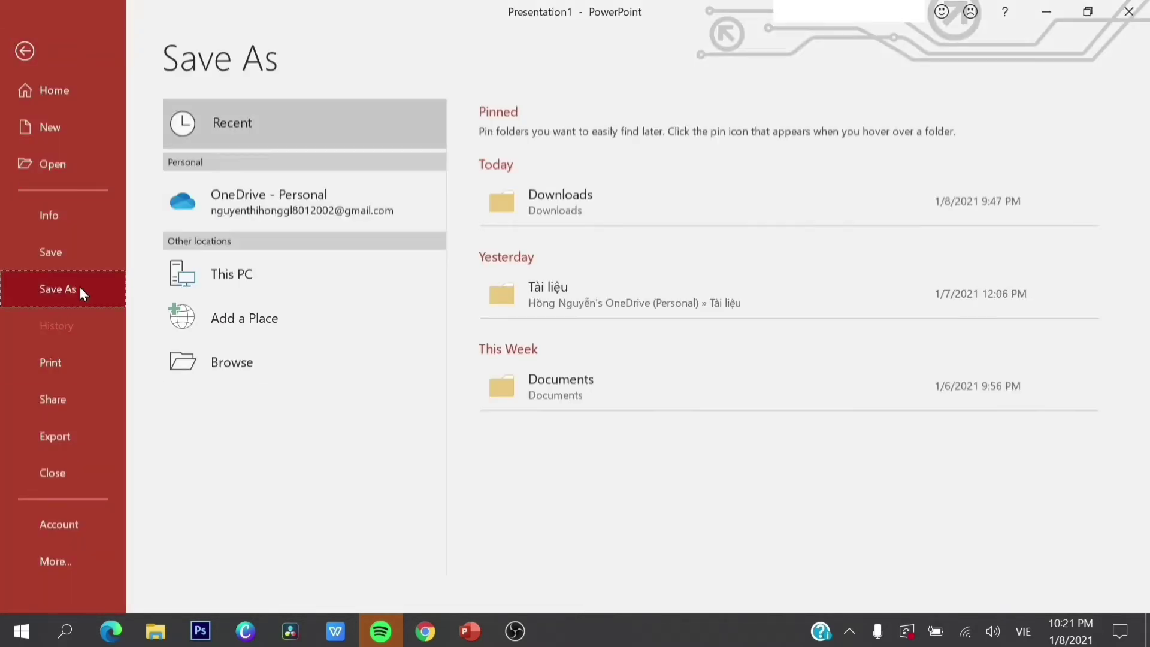
{"action": "left_click", "coordinate": [224, 362]}
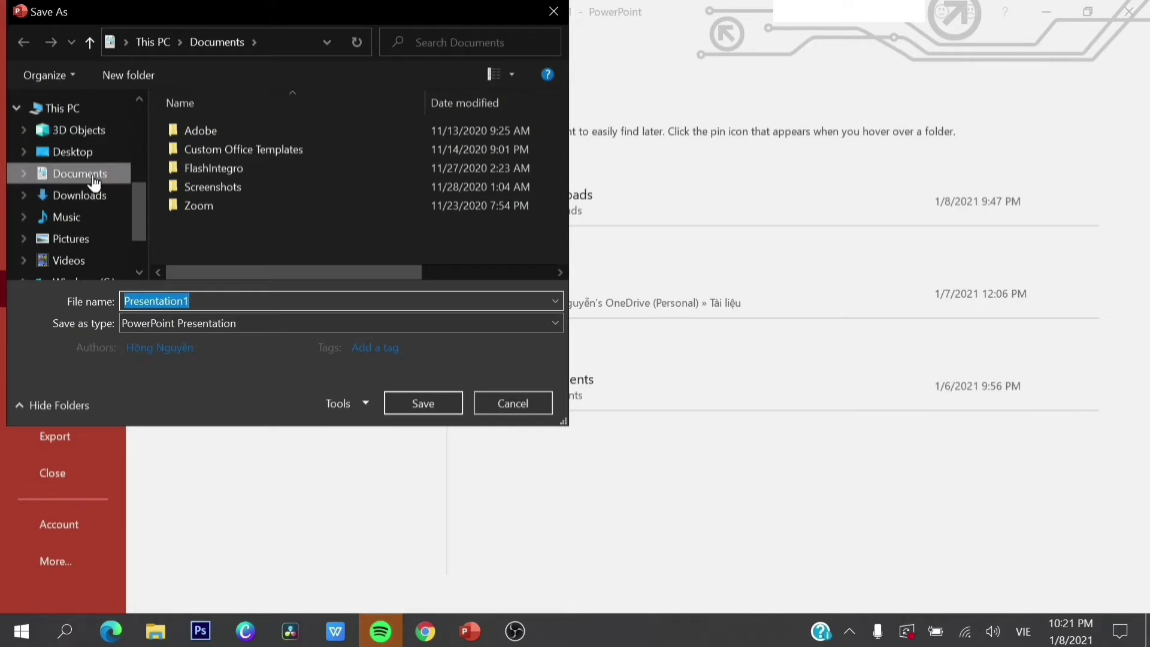
{"action": "left_click", "coordinate": [198, 302]}
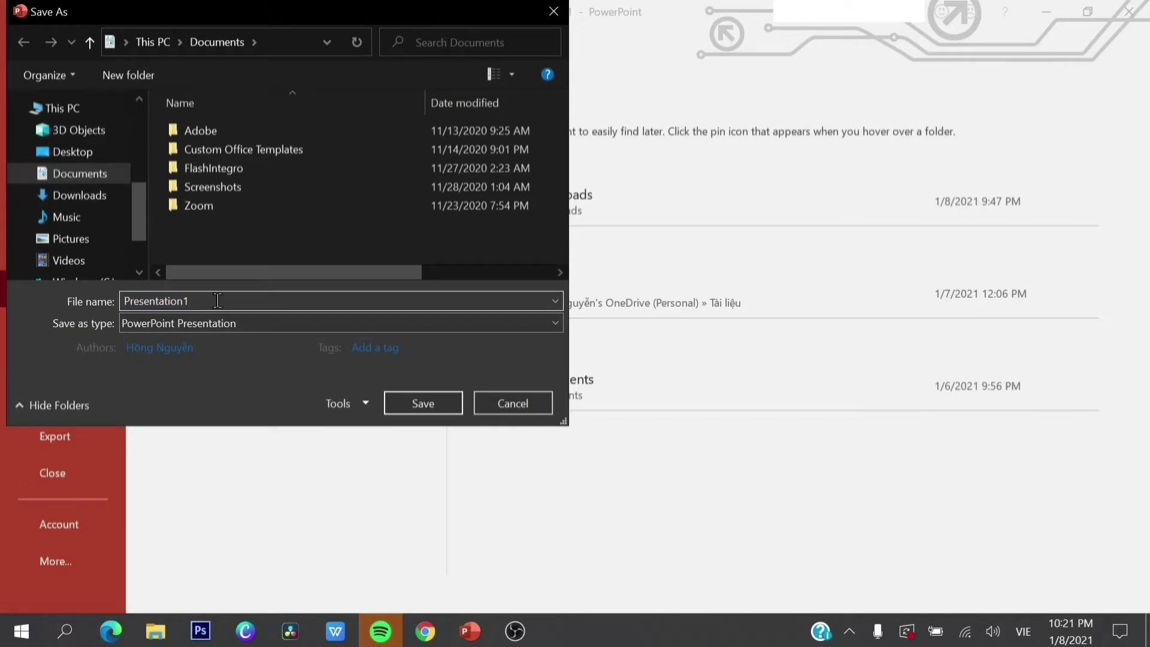
{"action": "key", "text": "BackSpace"}
{"action": "key", "text": "BackSpace"}
{"action": "key", "text": "BackSpace"}
{"action": "key", "text": "BackSpace"}
{"action": "key", "text": "BackSpace"}
{"action": "key", "text": "BackSpace"}
{"action": "type", "text": "Bài"}
{"action": "type", "text": " 10."}
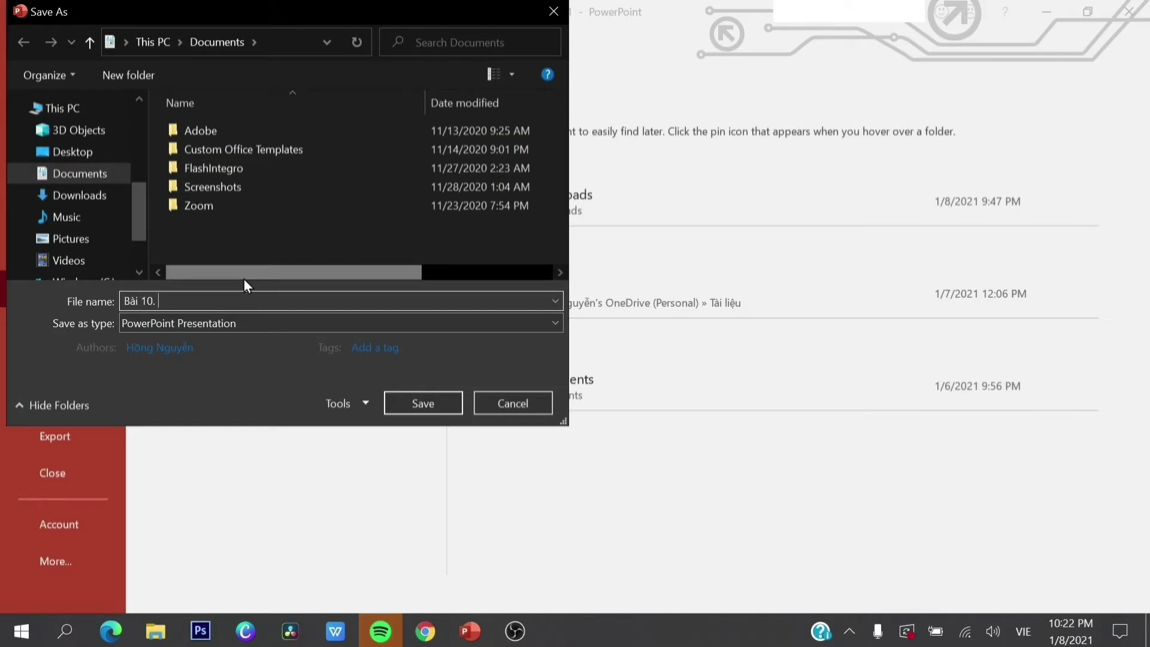
- Compress pictures to E-mail (96 ppi) and save the file as Bài 10
{"action": "left_click", "coordinate": [366, 403]}
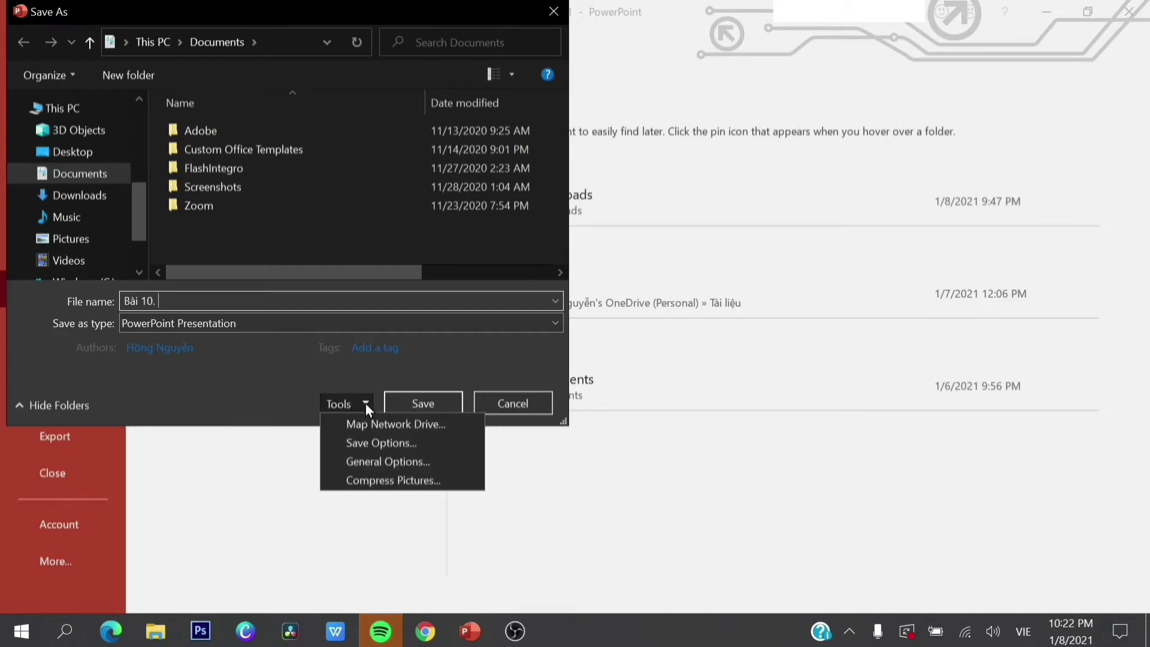
{"action": "left_click", "coordinate": [381, 481]}
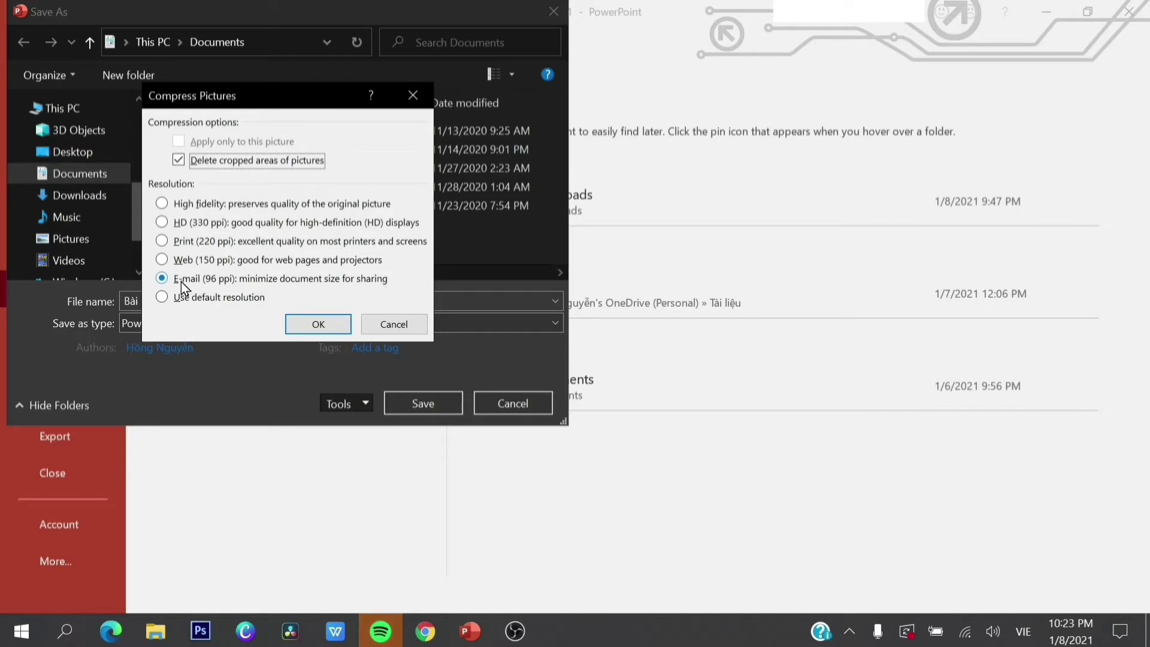
{"action": "left_click", "coordinate": [320, 325]}
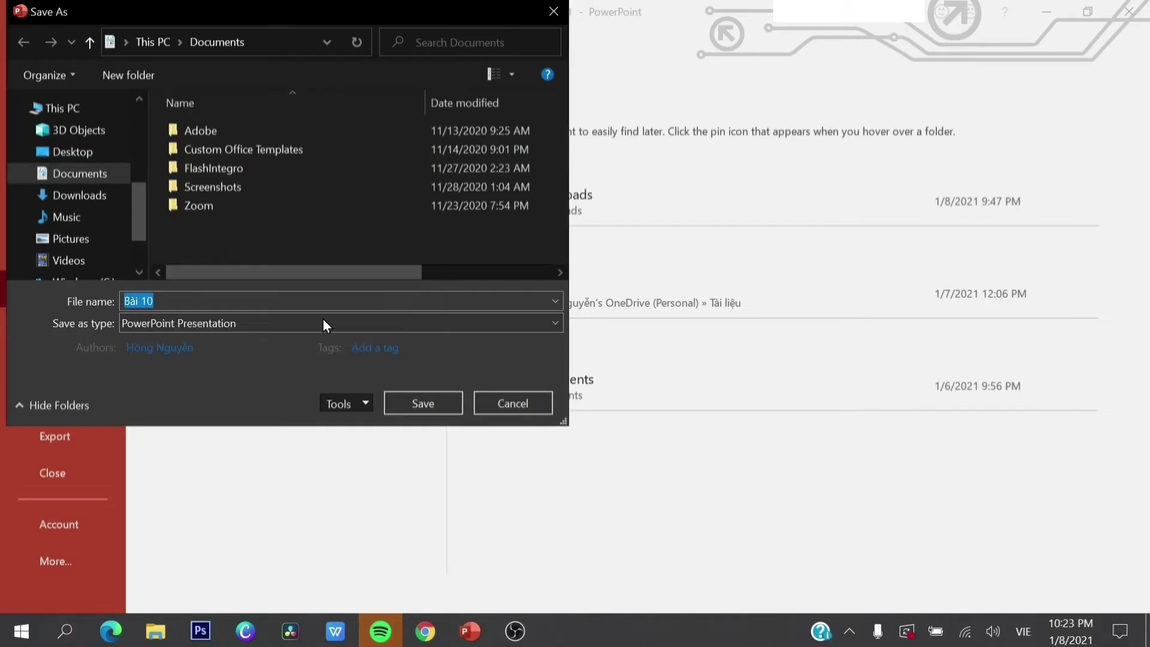
{"action": "left_click", "coordinate": [413, 410]}
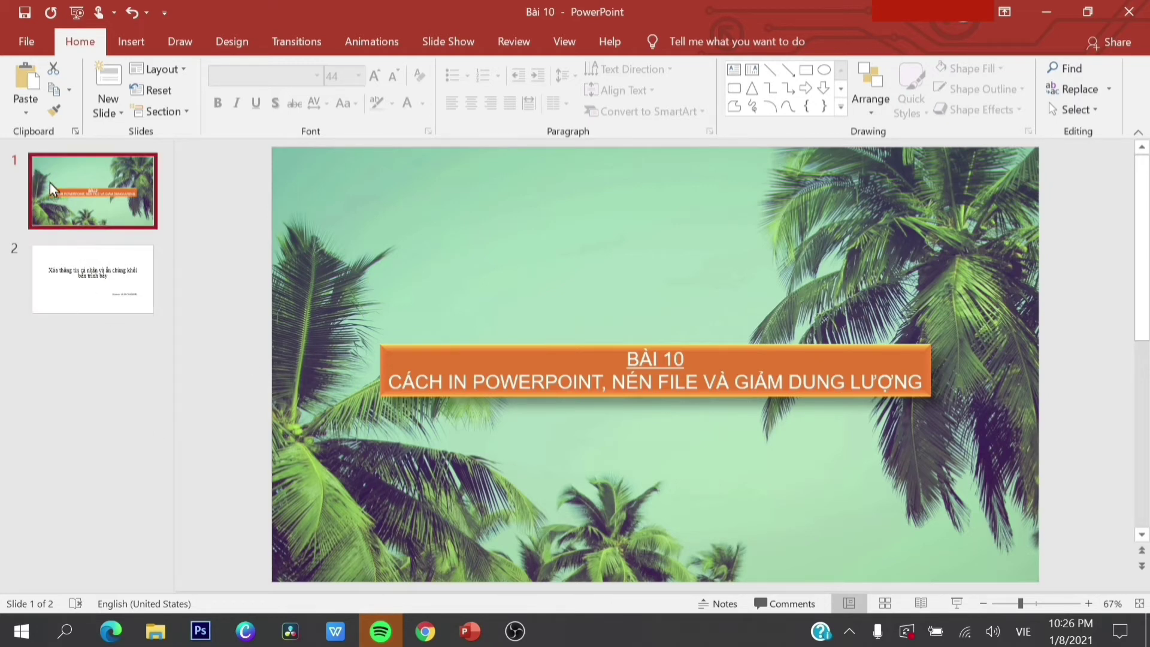
- Re-save Bài 10 to Documents with pictures compressed to E-mail (96 ppi)
{"action": "left_click", "coordinate": [30, 47]}
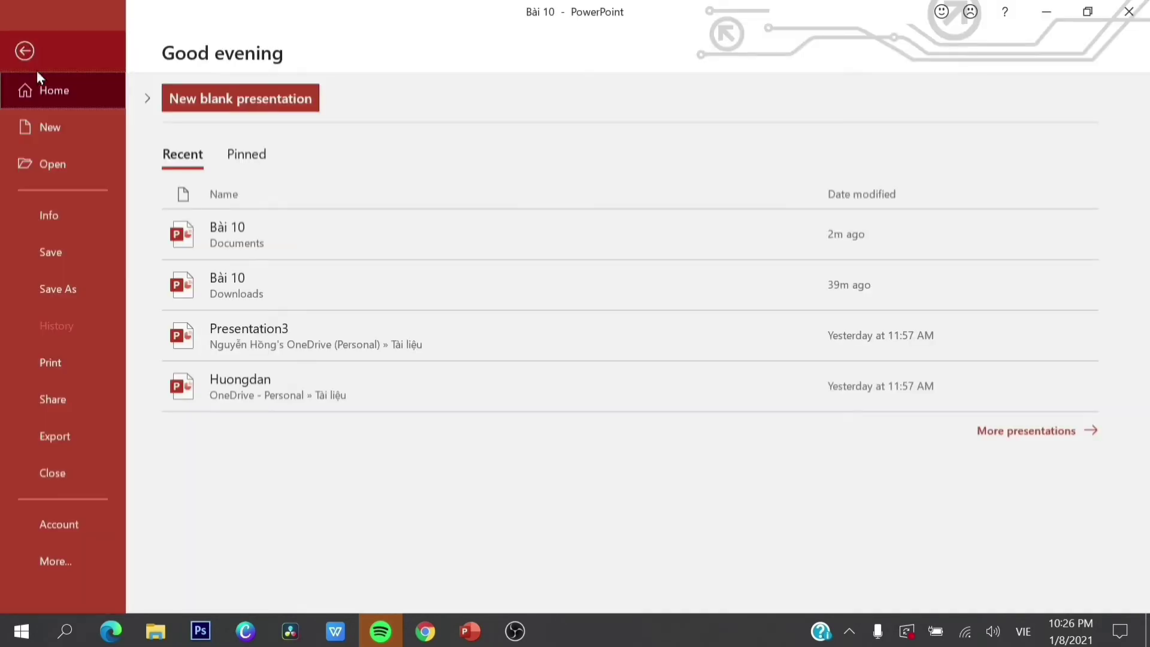
{"action": "left_click", "coordinate": [43, 291]}
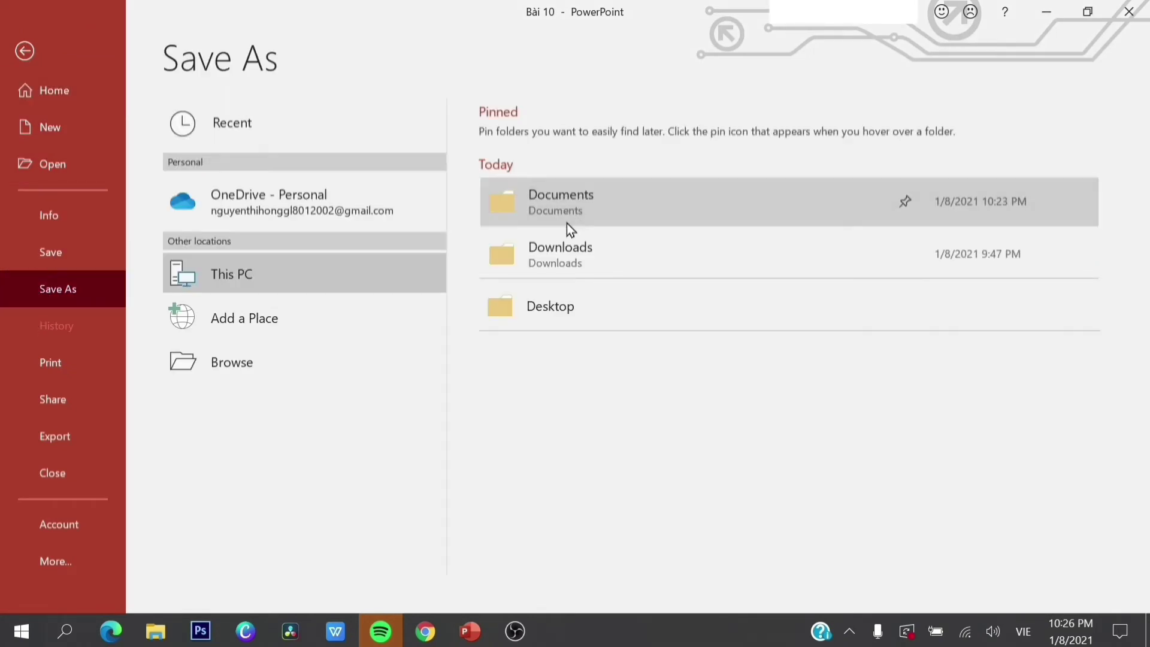
{"action": "left_click", "coordinate": [567, 223]}
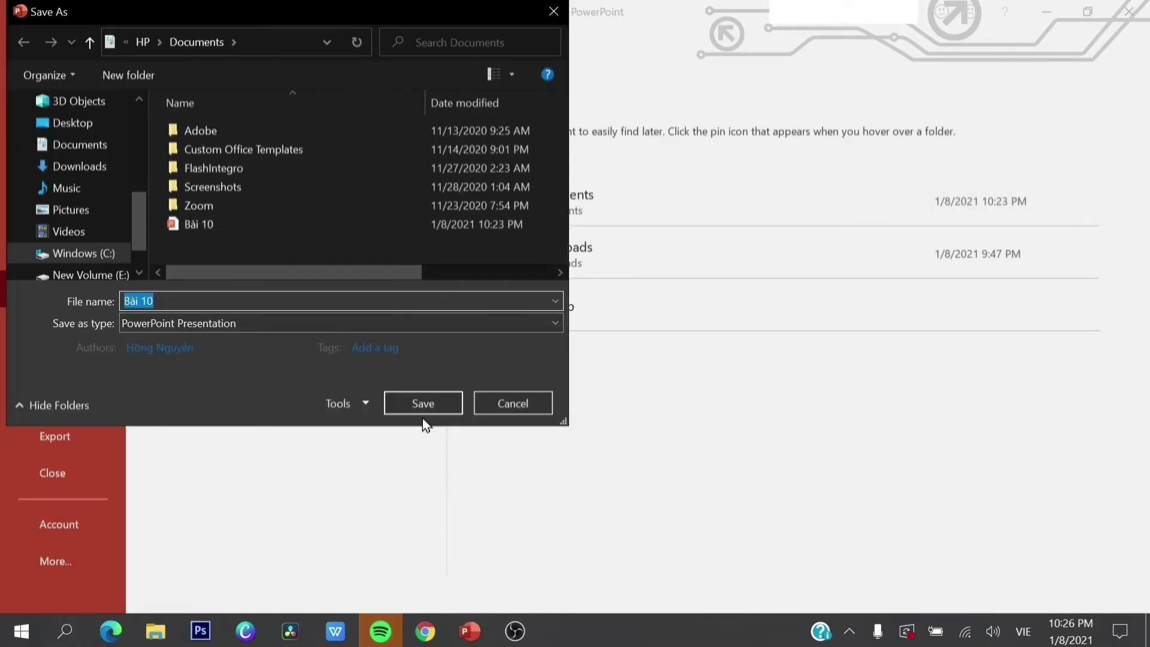
{"action": "left_click", "coordinate": [357, 403]}
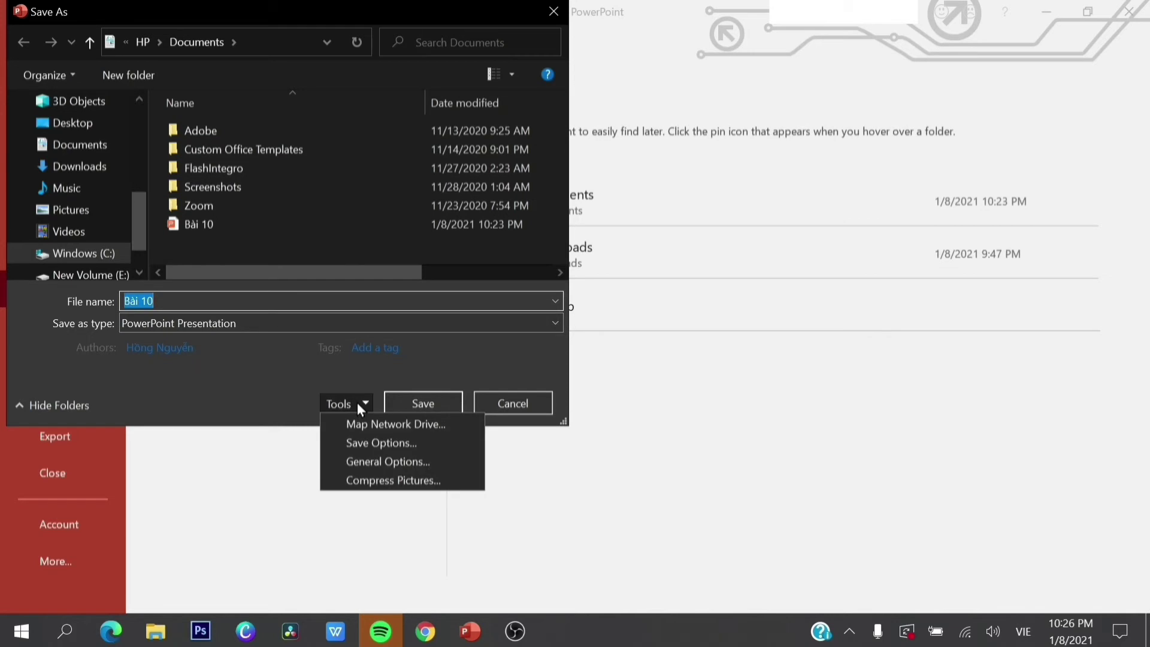
{"action": "left_click", "coordinate": [387, 481]}
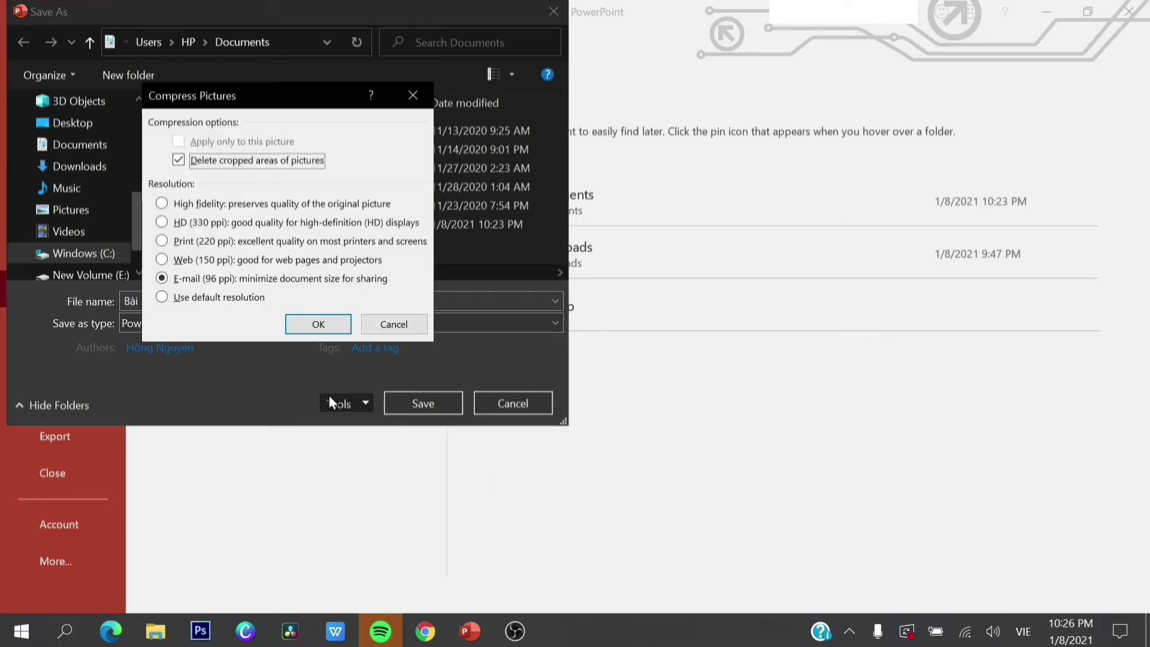
{"action": "left_click", "coordinate": [294, 330]}
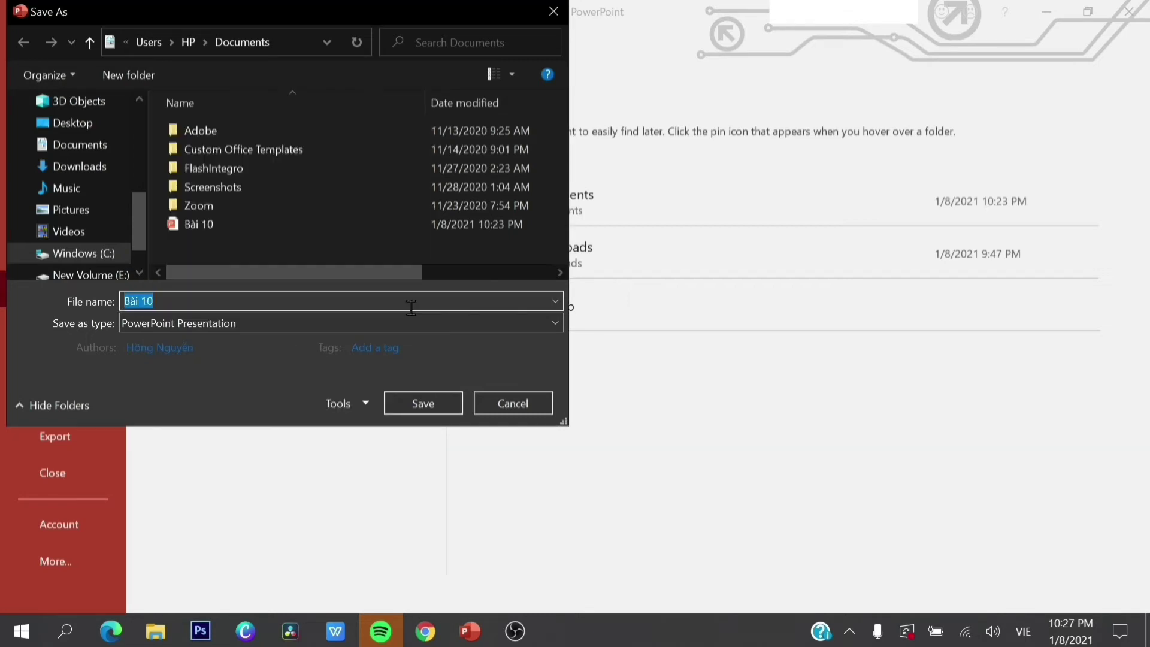
{"action": "left_click", "coordinate": [417, 402]}
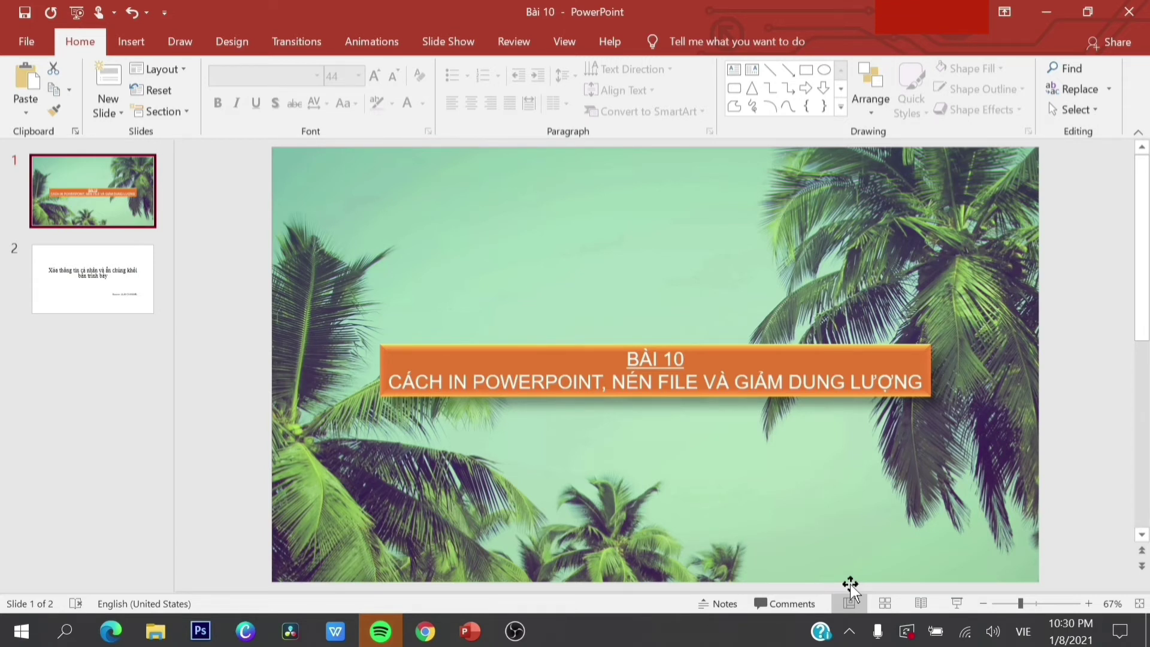
- Uncheck Save preview picture in Advanced Properties' Summary tab and return to editing
{"action": "left_click", "coordinate": [24, 48]}
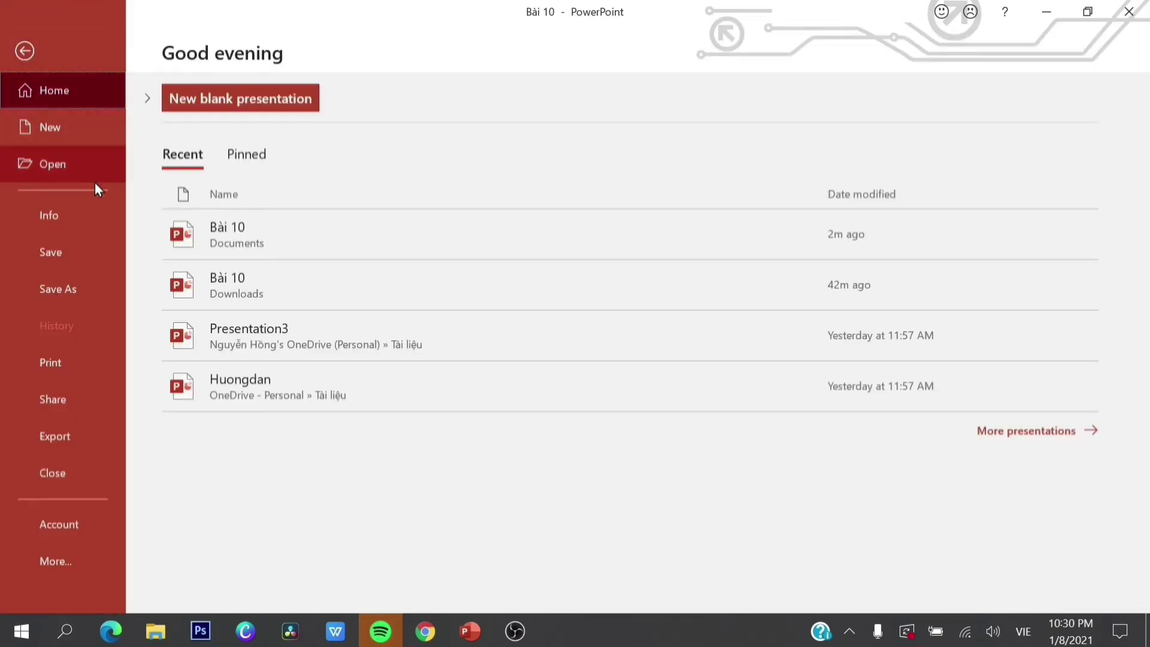
{"action": "left_click", "coordinate": [73, 217]}
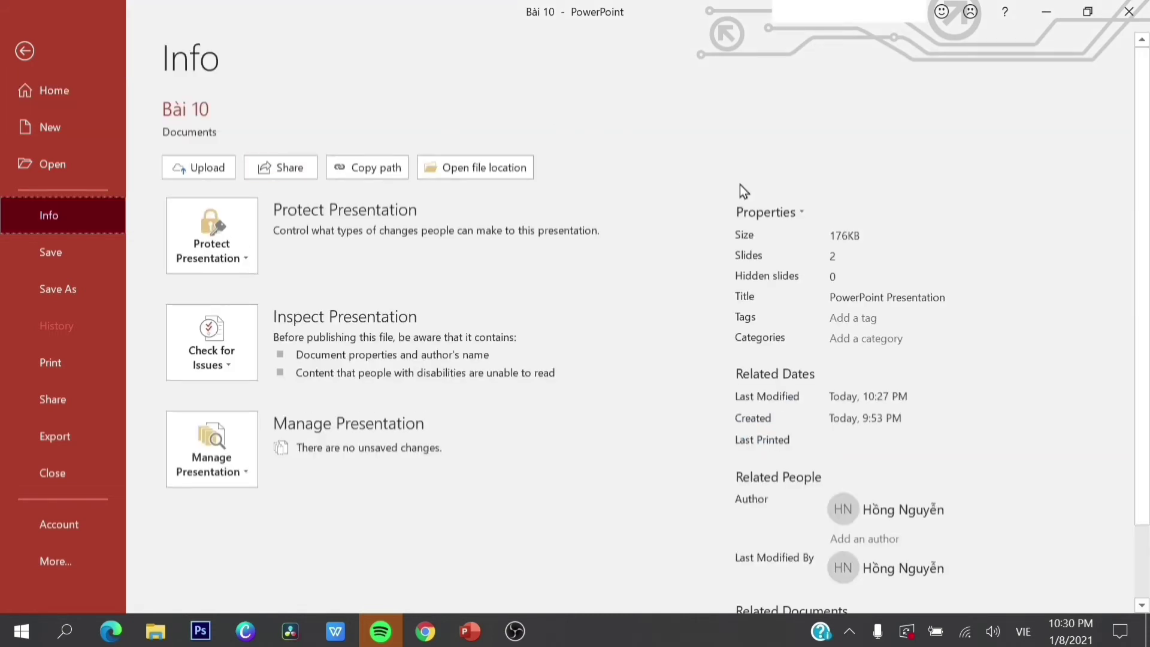
{"action": "left_click", "coordinate": [788, 214]}
{"action": "left_click", "coordinate": [769, 246]}
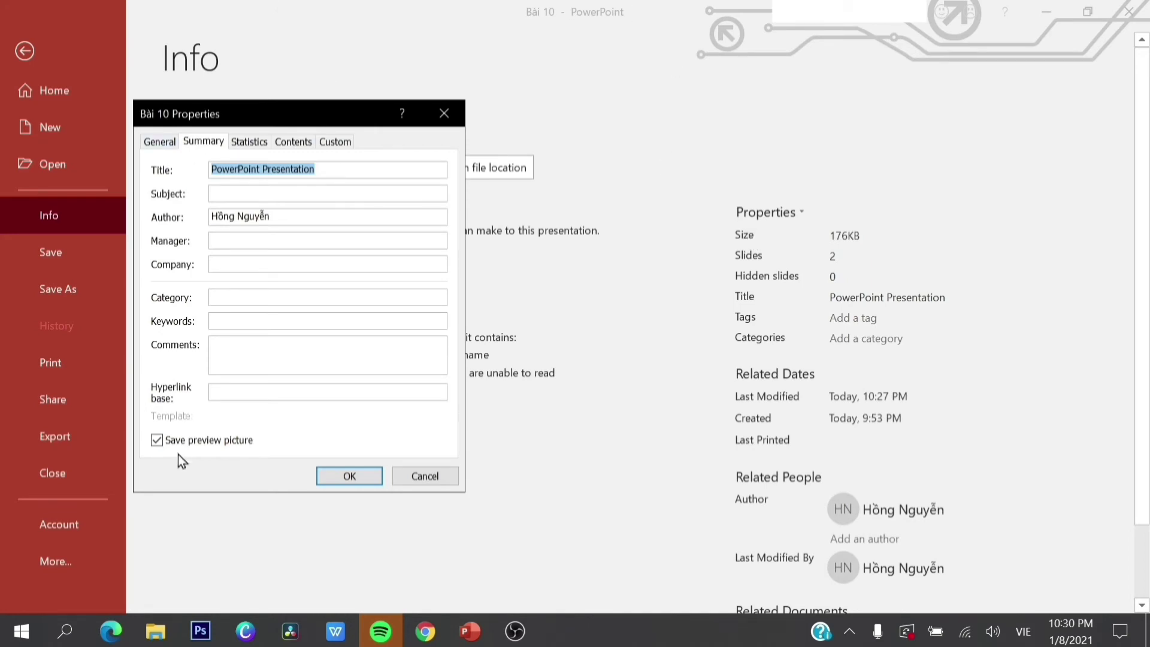
{"action": "left_click", "coordinate": [158, 442]}
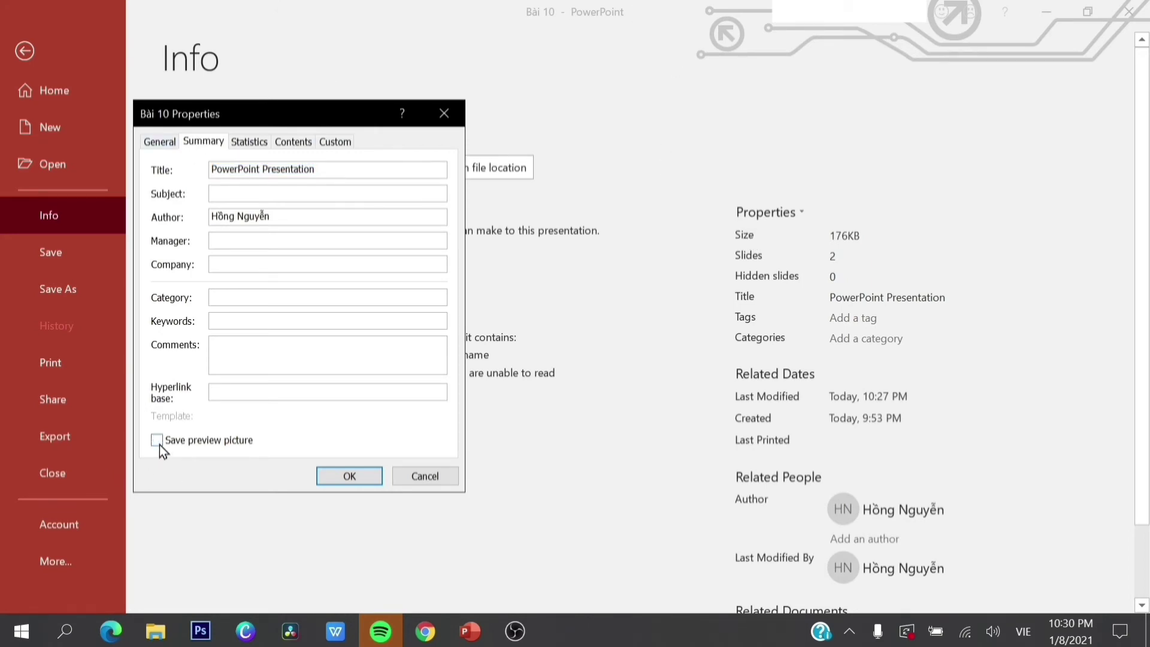
{"action": "left_click", "coordinate": [348, 477]}
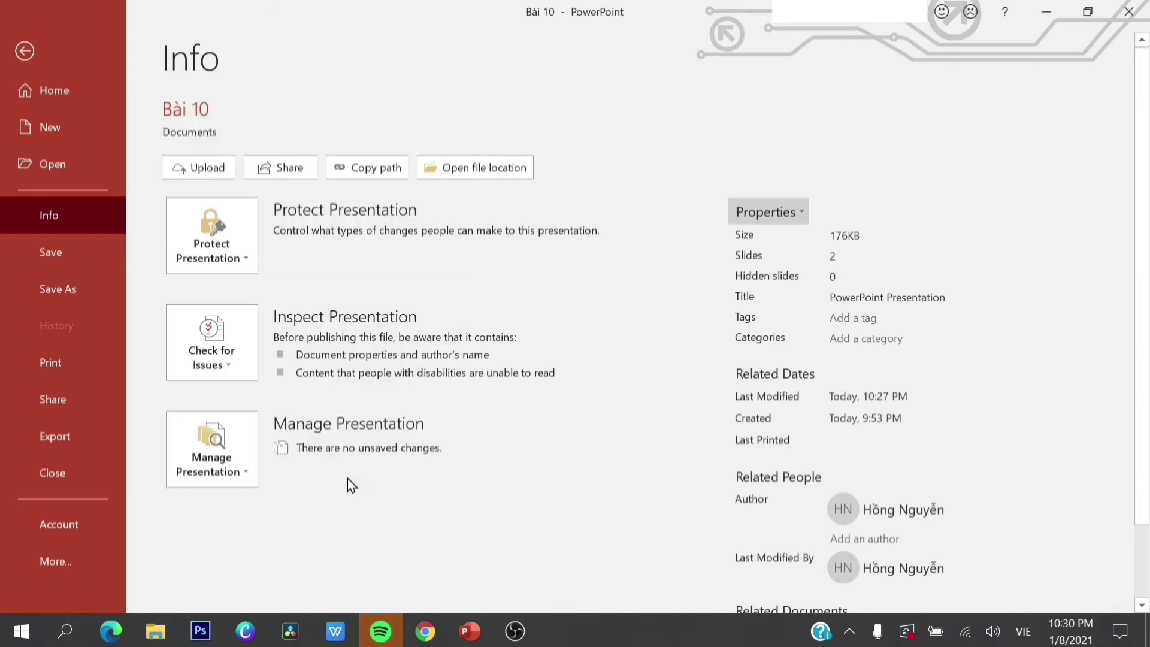
{"action": "left_click", "coordinate": [25, 51]}
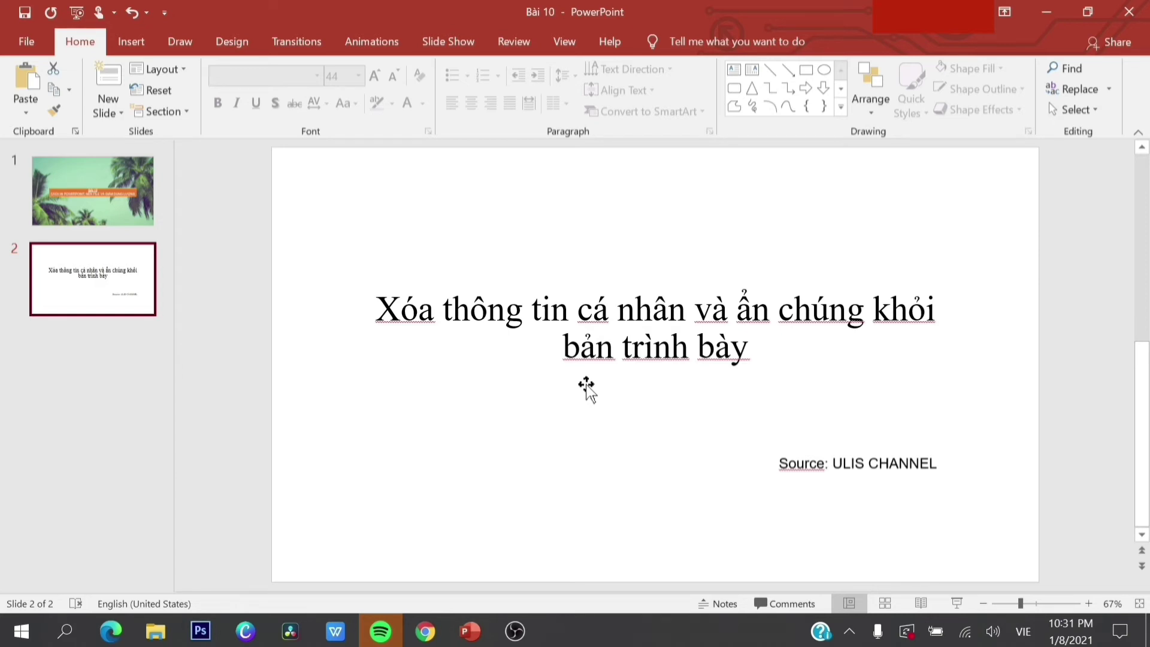
- Run Inspect Document and remove all Document Properties and Personal Information
{"action": "left_click", "coordinate": [13, 42]}
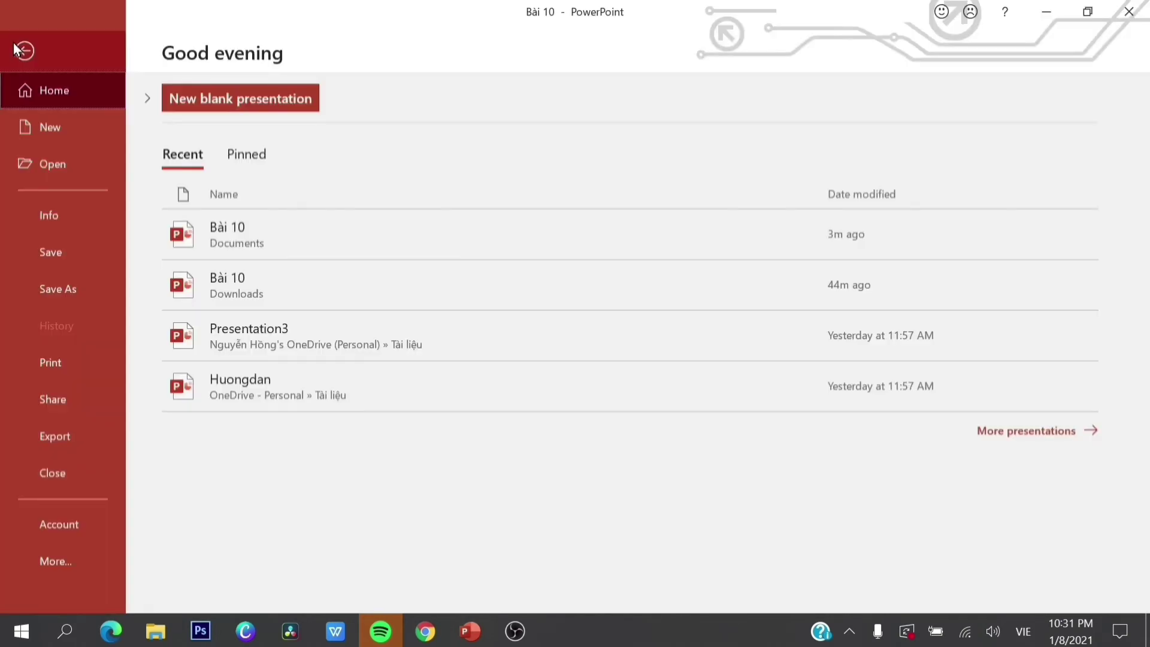
{"action": "left_click", "coordinate": [65, 217]}
{"action": "left_click", "coordinate": [233, 357]}
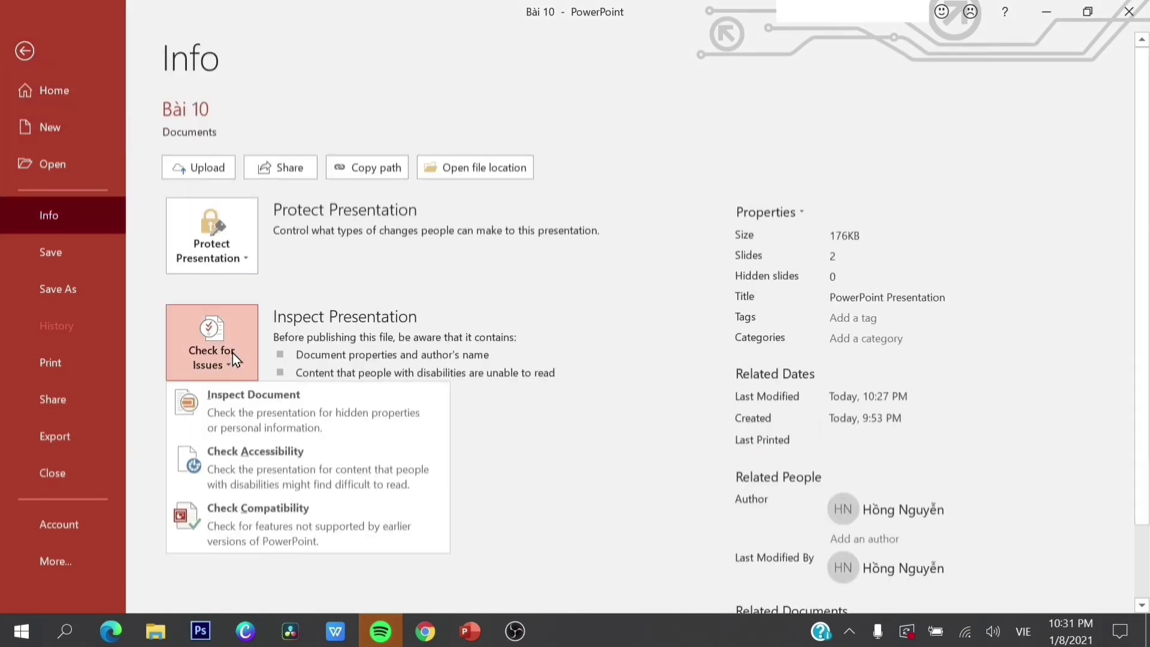
{"action": "left_click", "coordinate": [235, 402]}
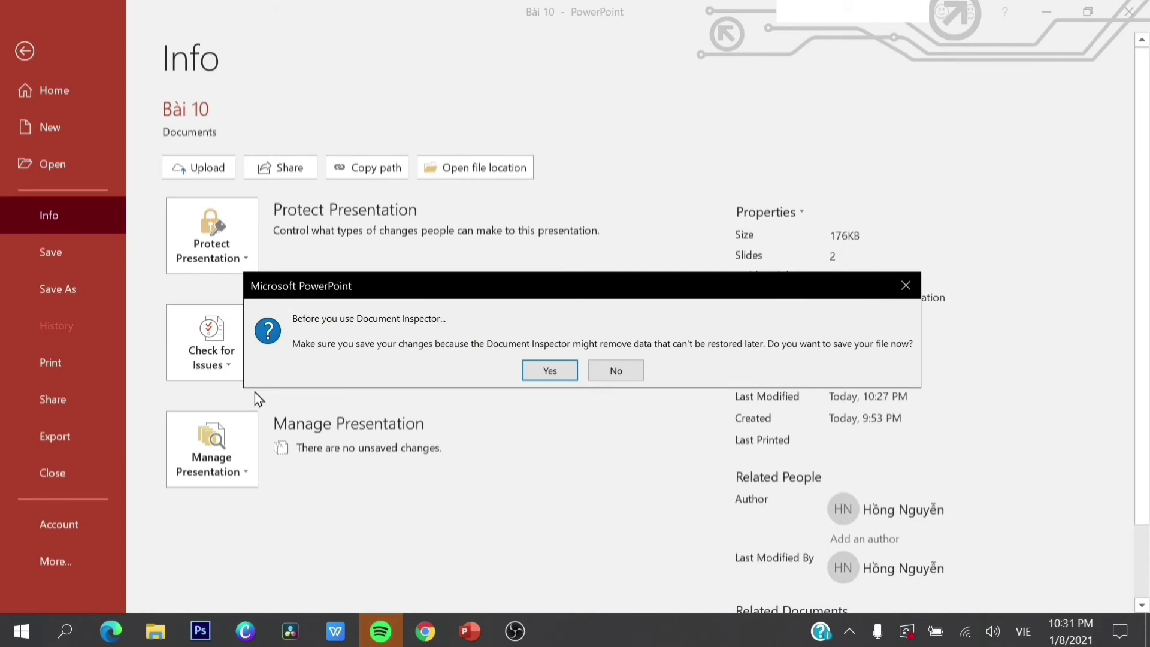
{"action": "key", "text": "Return"}
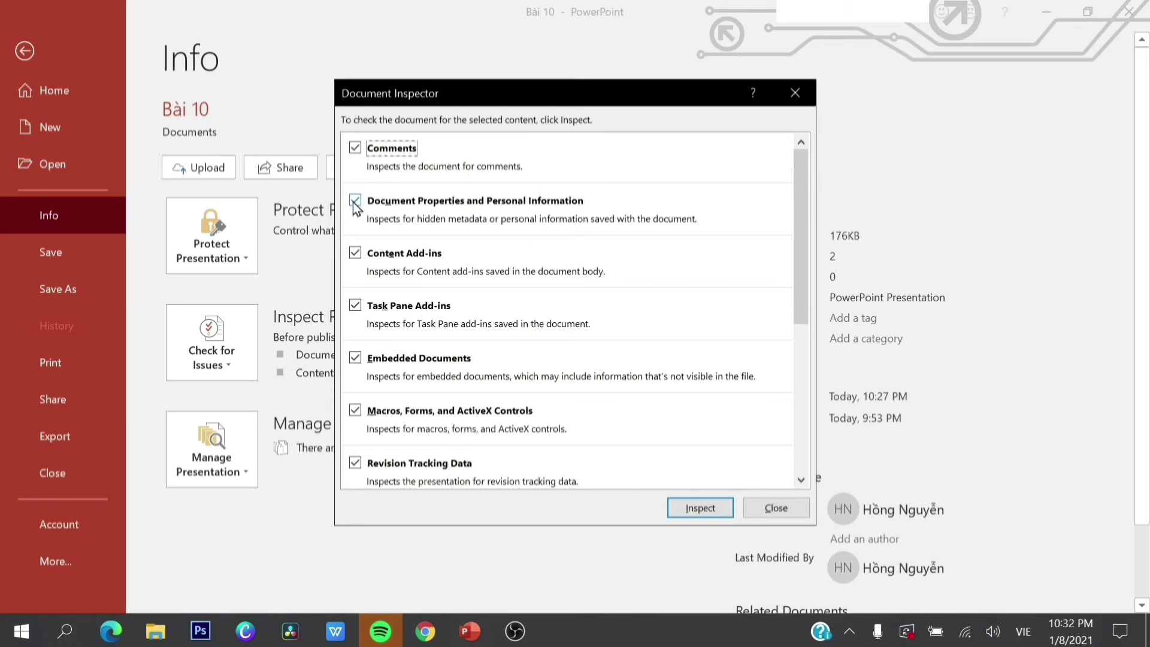
{"action": "left_click", "coordinate": [687, 508]}
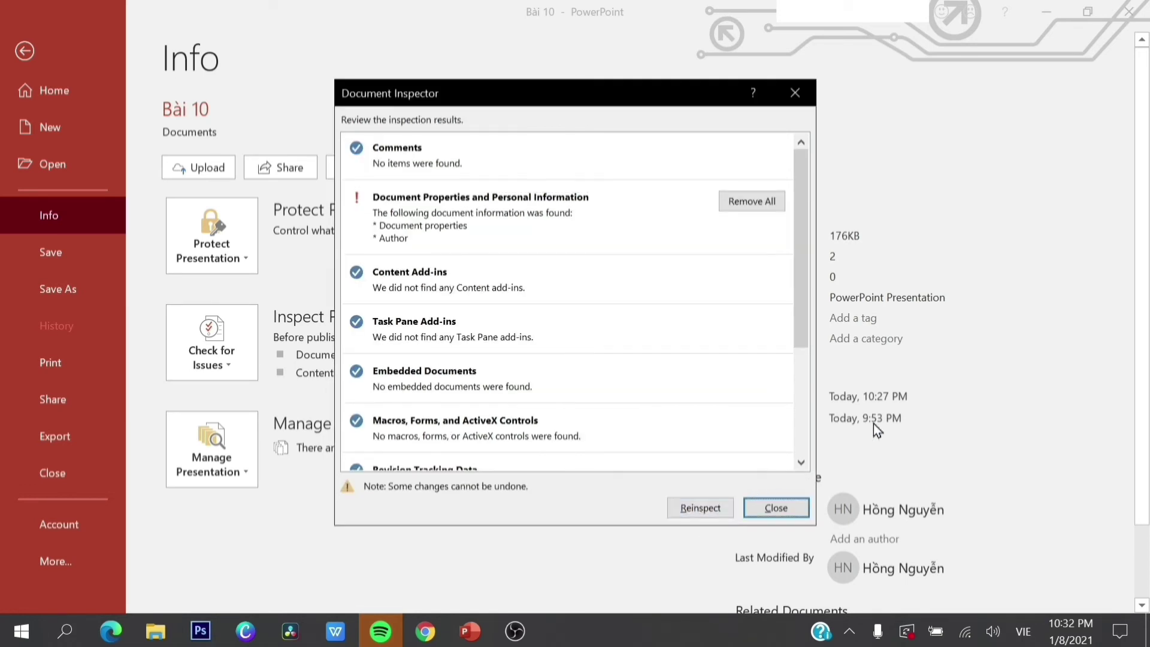
{"action": "left_click", "coordinate": [736, 206]}
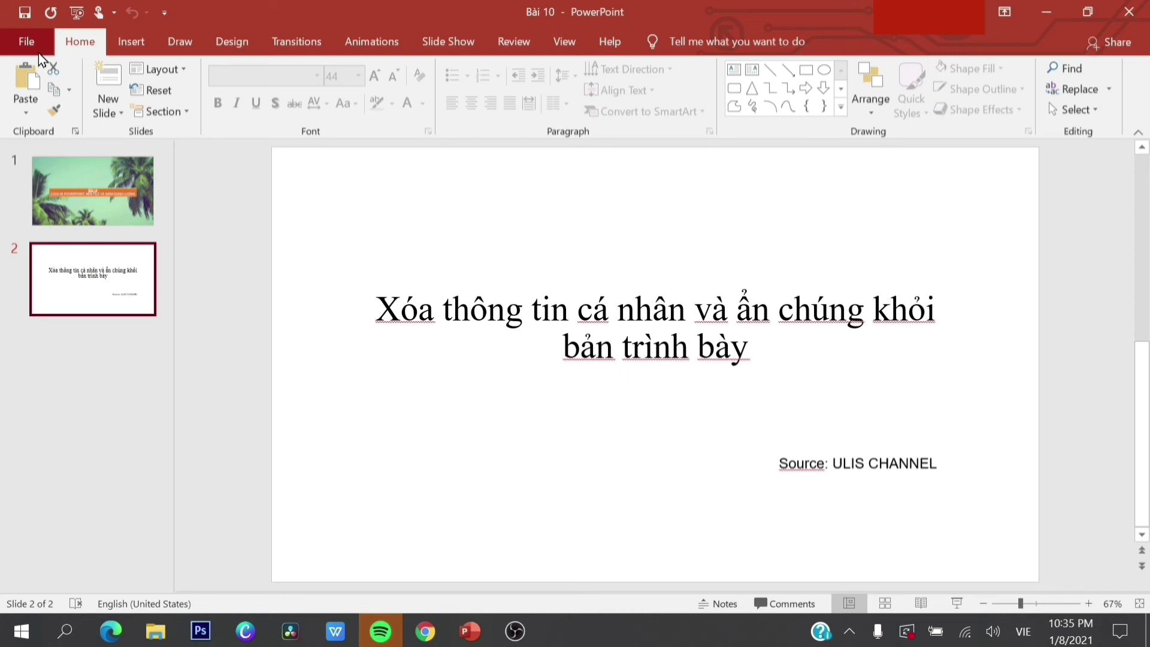
- Uncheck 'Save AutoRecover information every 10 minutes' in PowerPoint Options' Save settings
{"action": "left_click", "coordinate": [29, 39]}
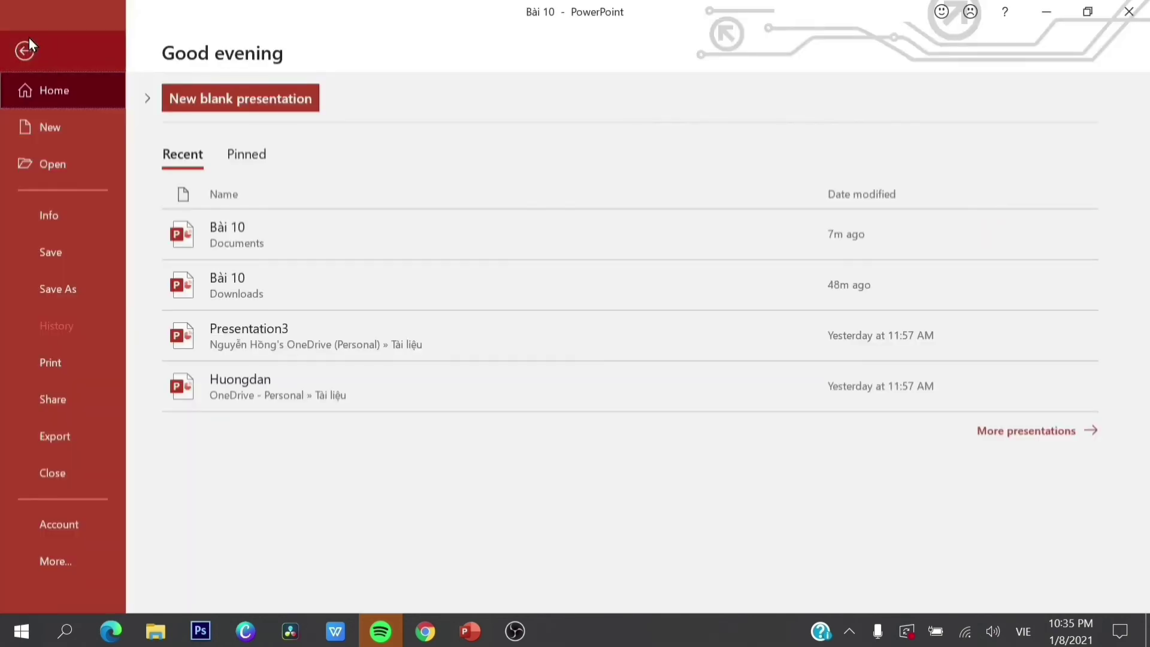
{"action": "left_click", "coordinate": [56, 561]}
{"action": "left_click", "coordinate": [145, 564]}
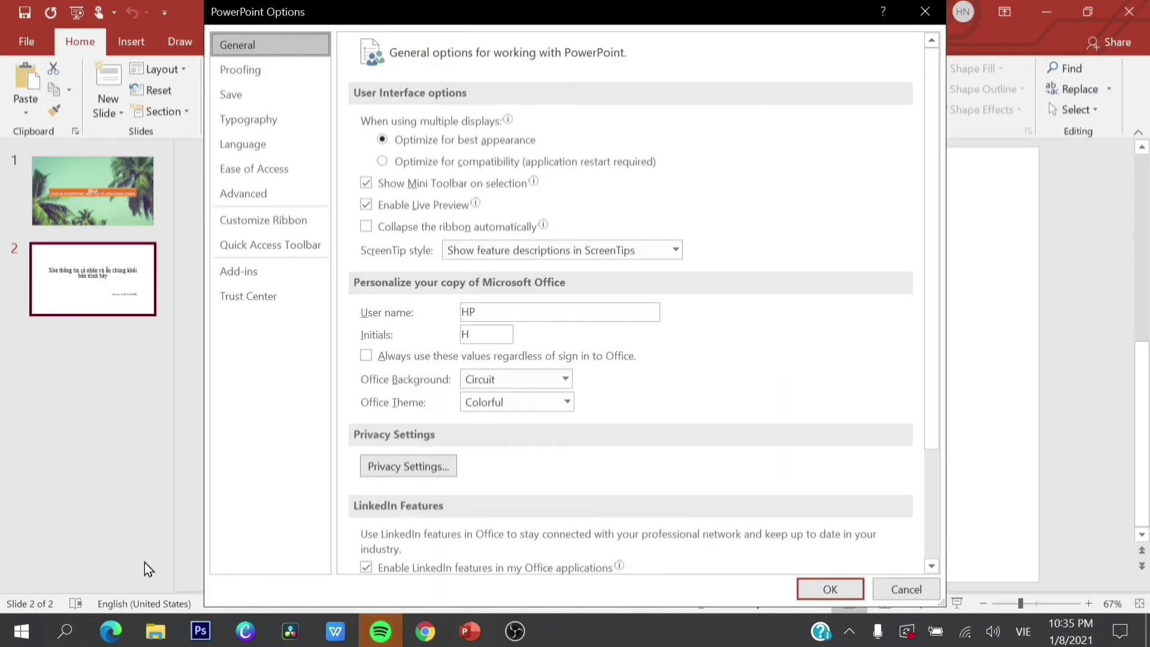
{"action": "left_click", "coordinate": [317, 91]}
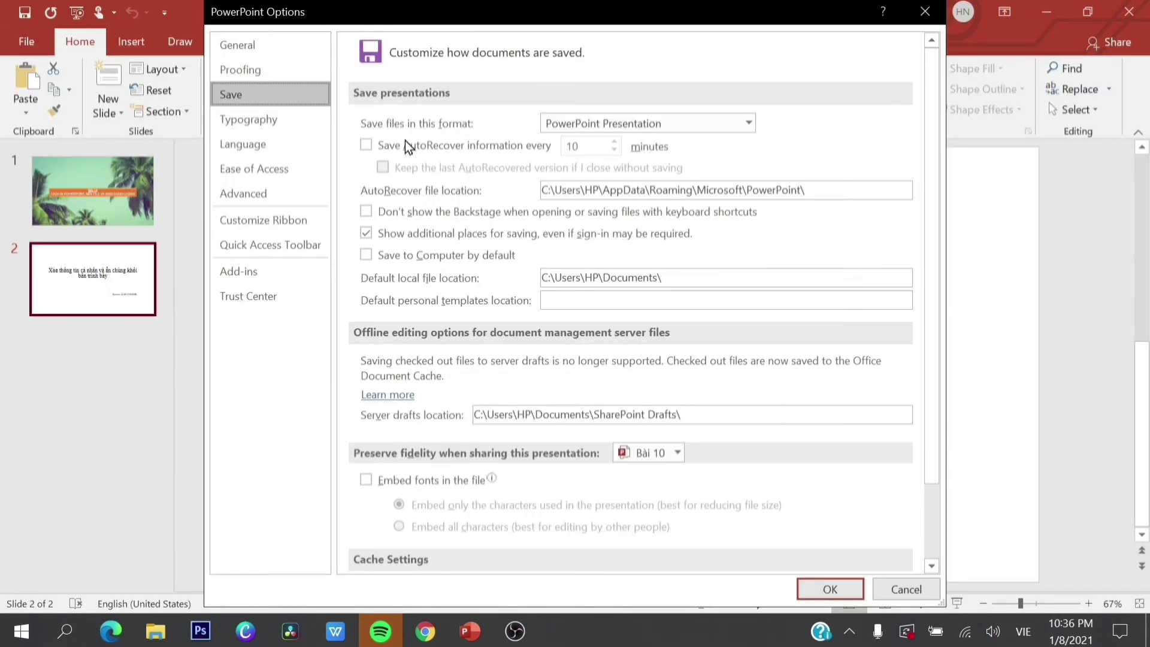
{"action": "left_click", "coordinate": [418, 149]}
{"action": "left_click", "coordinate": [358, 151]}
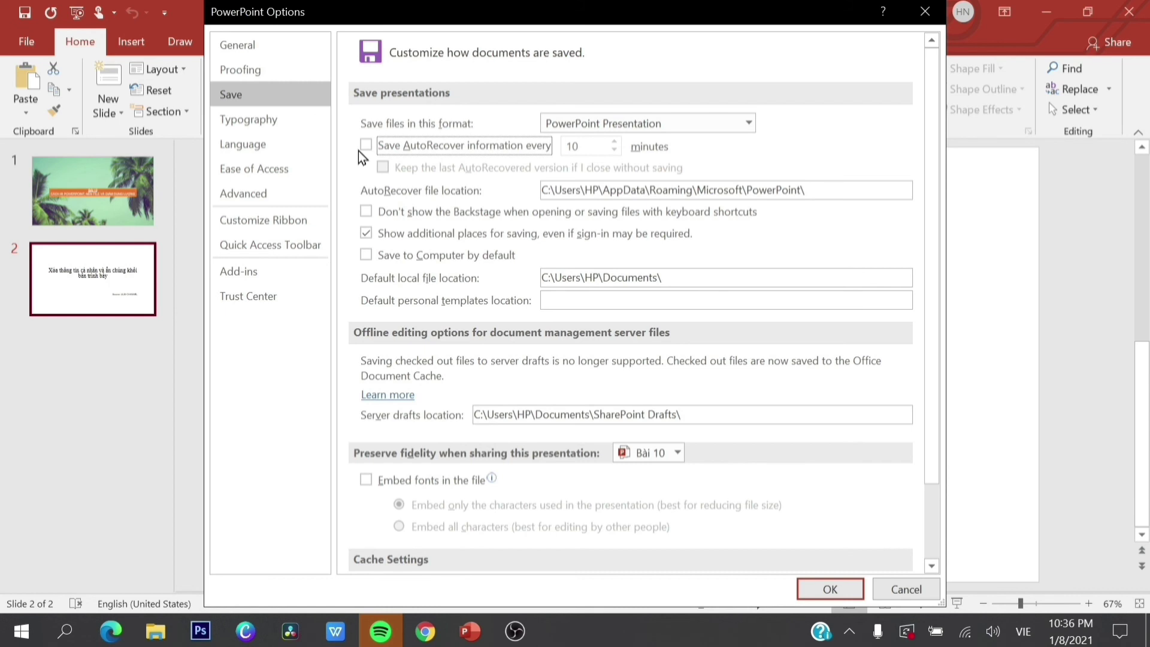
{"action": "left_click", "coordinate": [888, 592]}
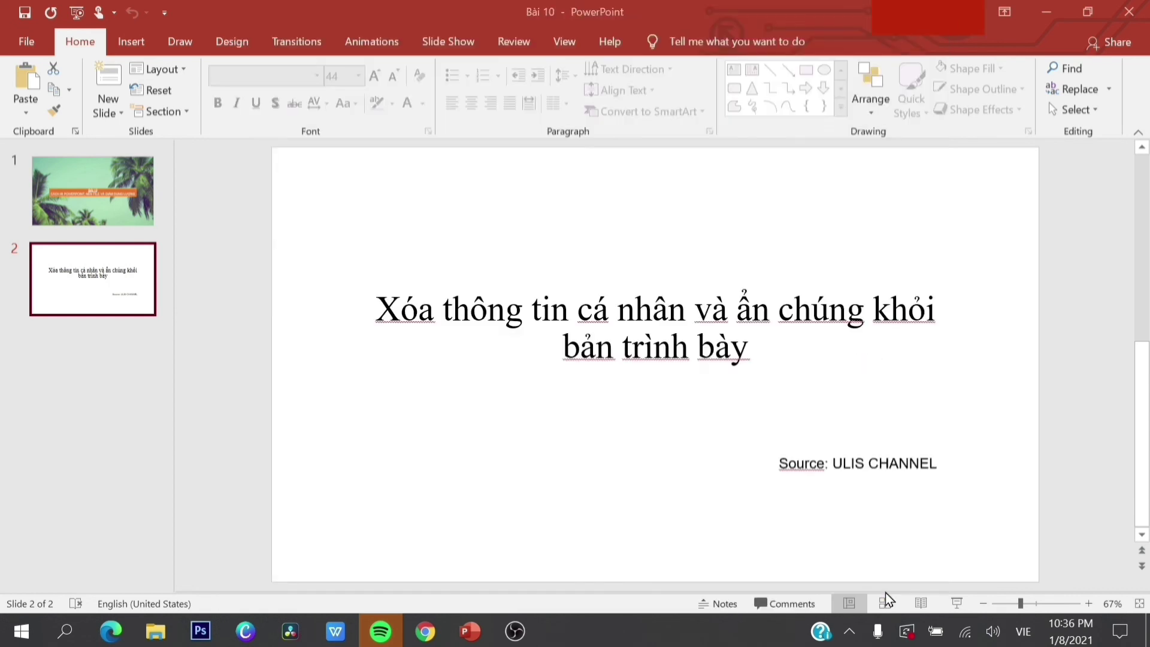